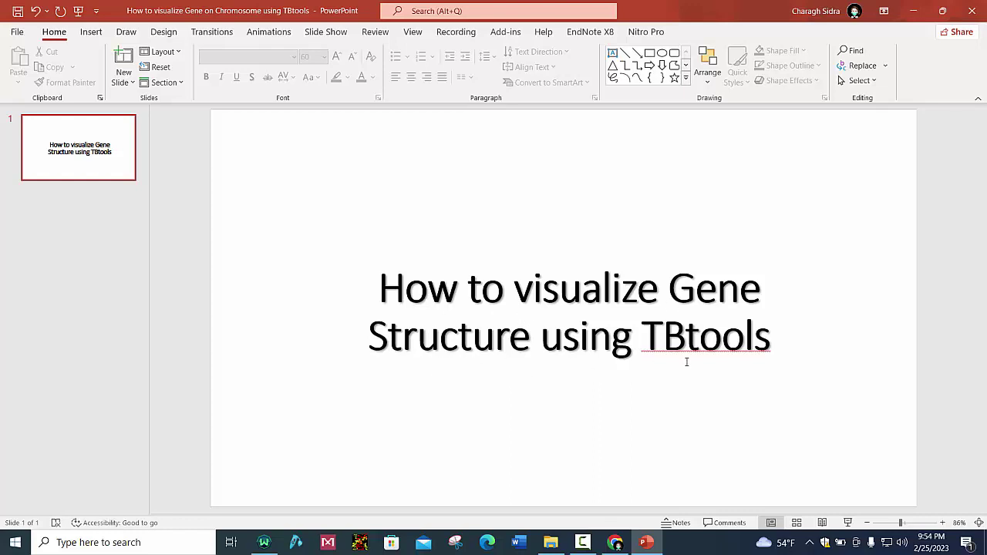
- Minimize the PowerPoint title-slide presentation so the TBtools desktop shortcut is visible
click(647, 542)
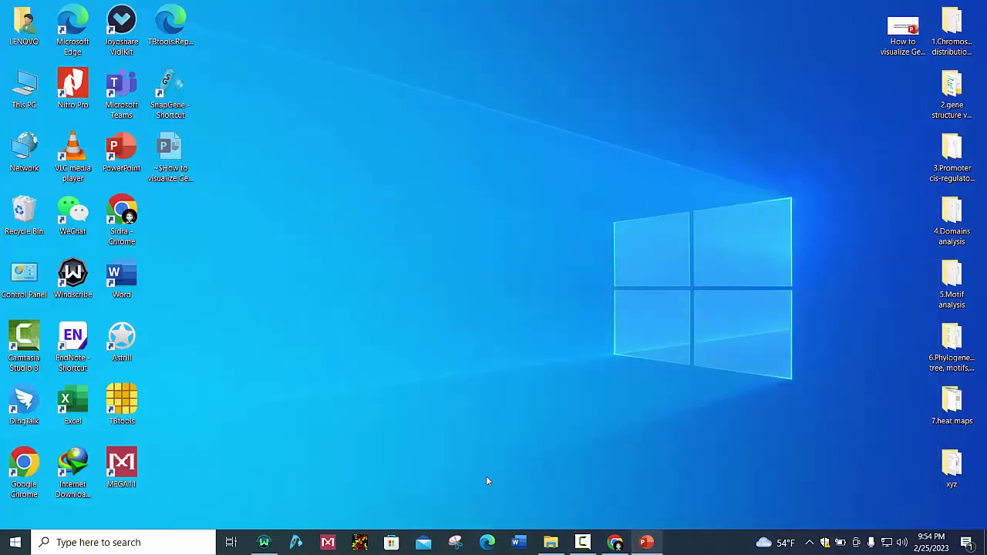
- Launch TBtools and open Graphics > BioSequence Structure Illustrator
double_click(124, 405)
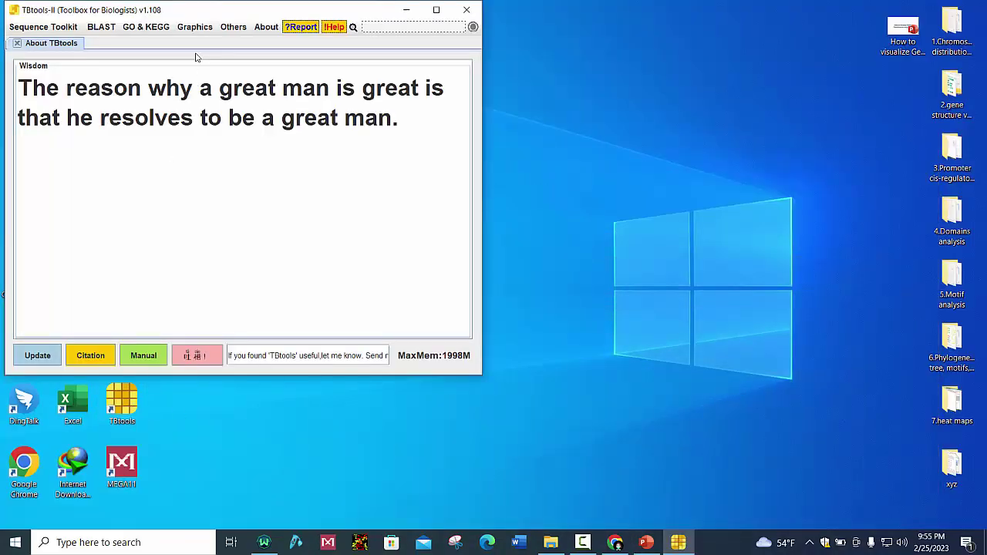
click(194, 26)
mouse_move(256, 117)
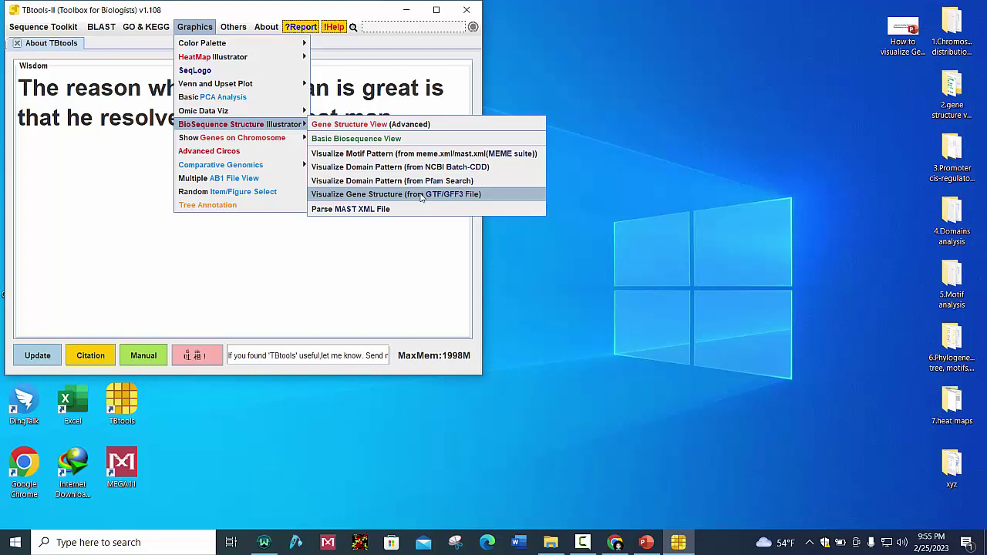
- Open Visualize Gene Structure beside the '2.gene structure via TBtools' folder window
click(421, 195)
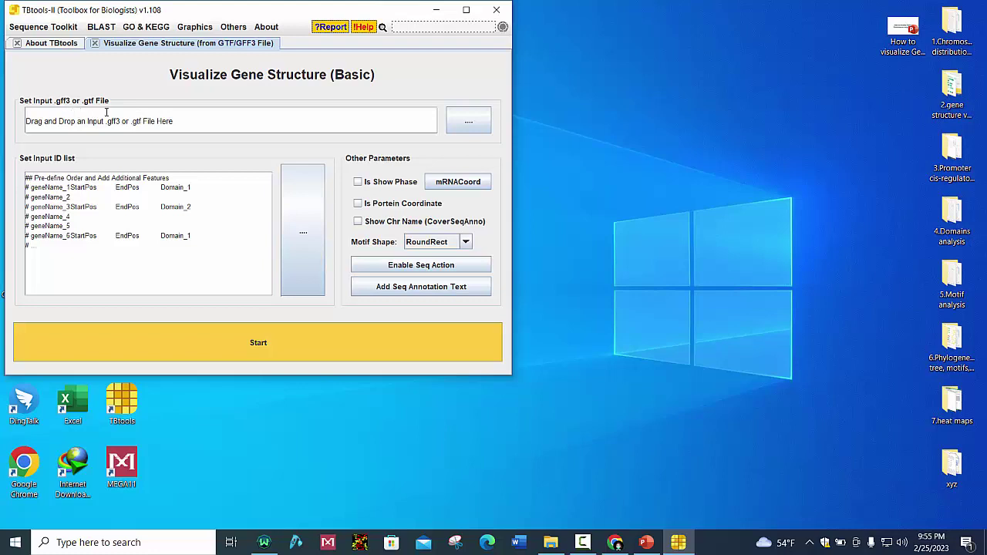
click(948, 89)
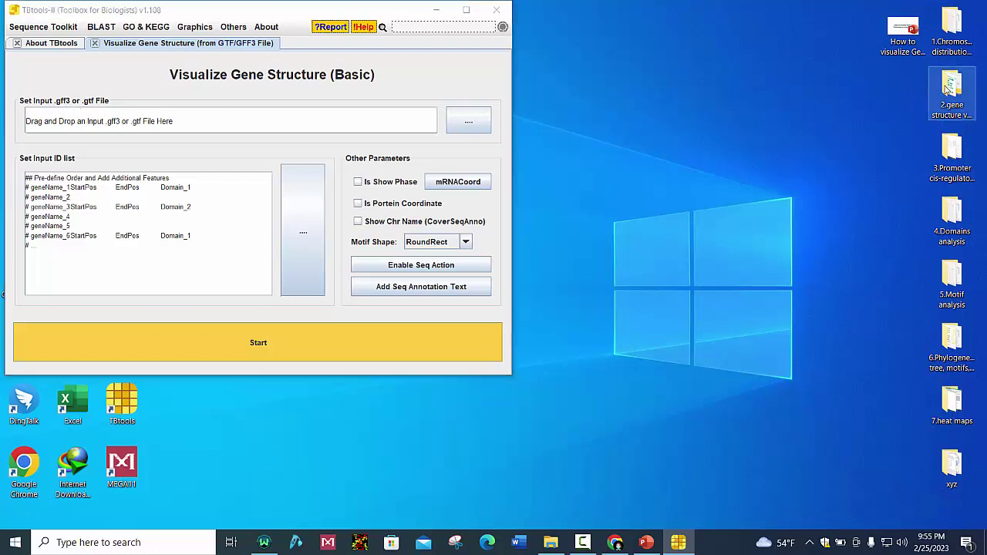
double_click(947, 89)
drag(576, 100, 986, 78)
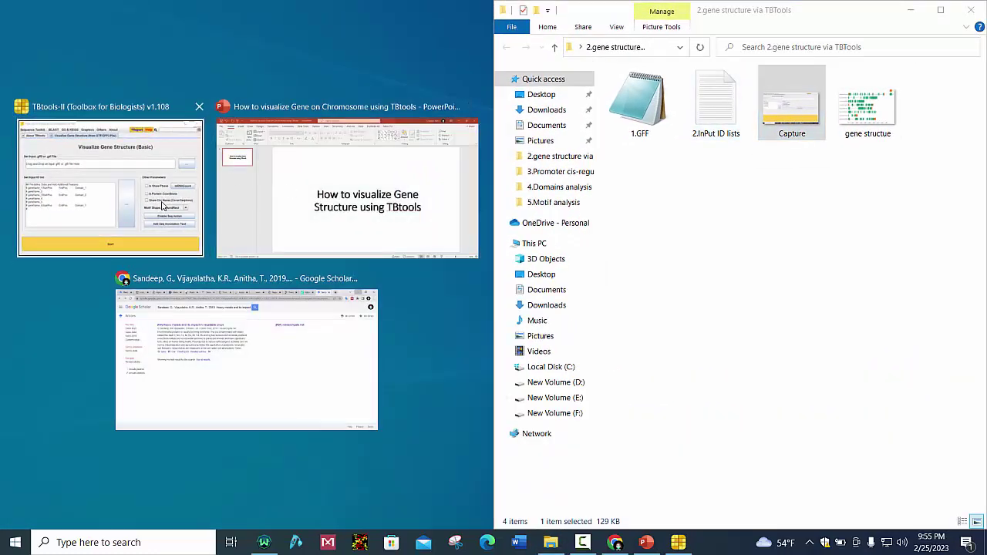
click(163, 206)
- Load 1.GFF.gff3 as the input annotation file and select the example ID text
drag(641, 104, 262, 139)
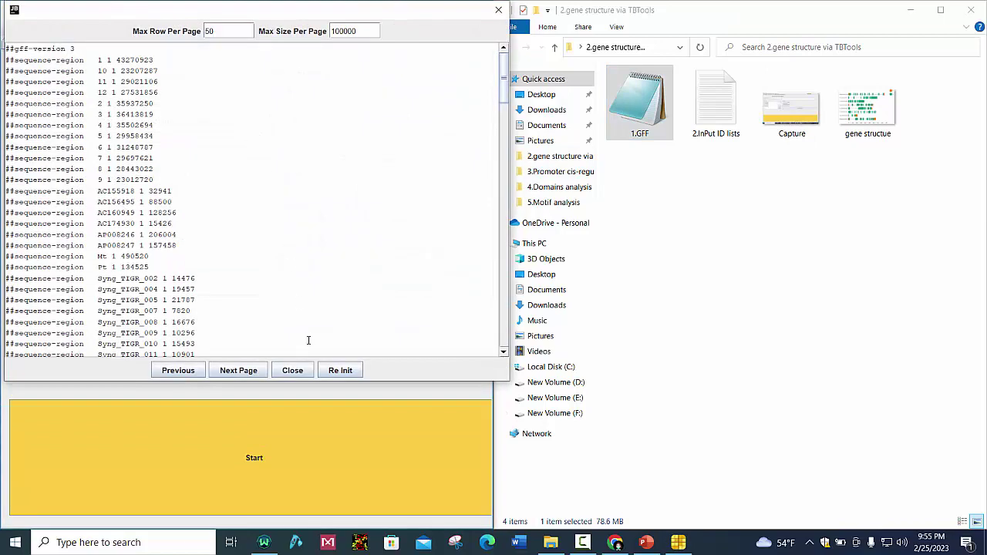
click(292, 370)
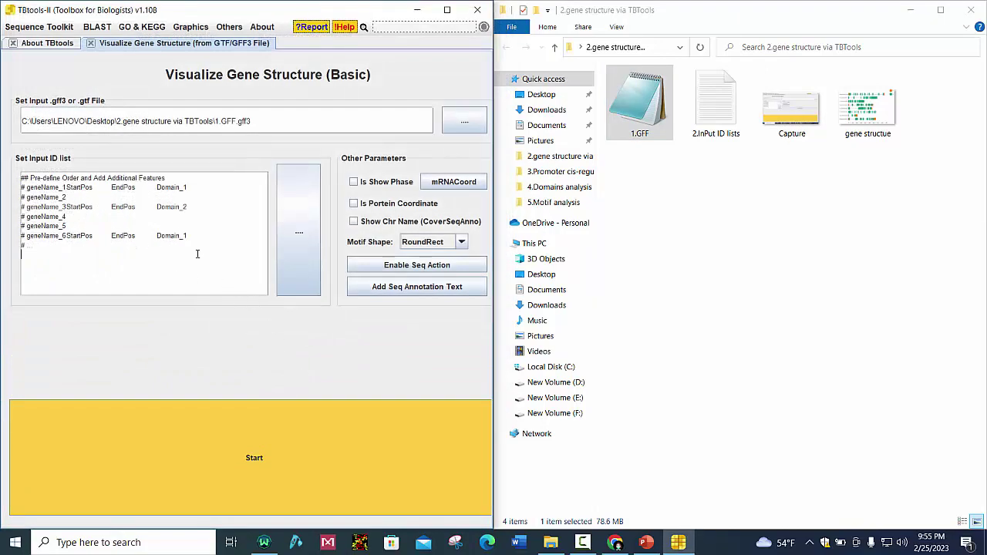
drag(197, 254, 15, 176)
- Replace the example ID text with the transcript IDs copied from 2.InPut ID lists
key(Delete)
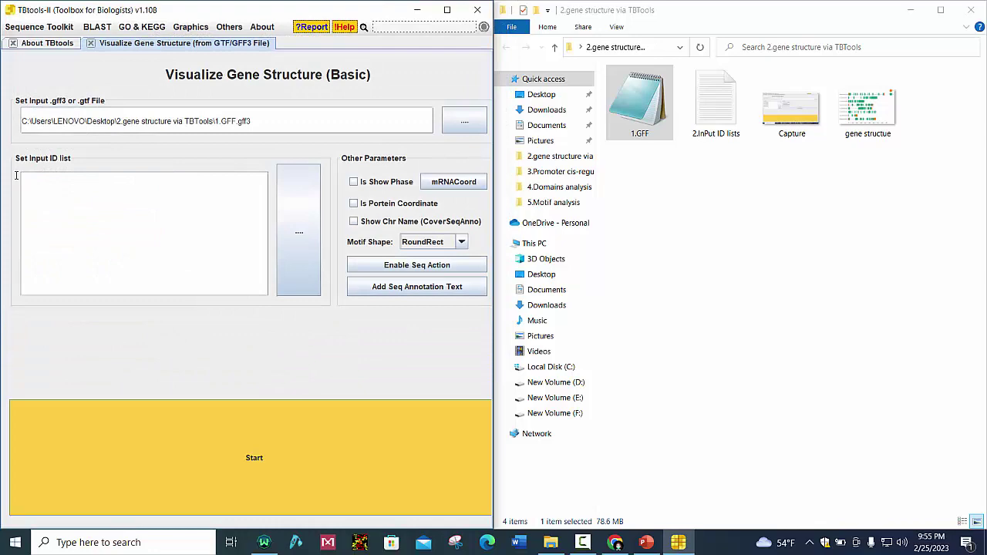
double_click(715, 104)
drag(164, 206, 17, 110)
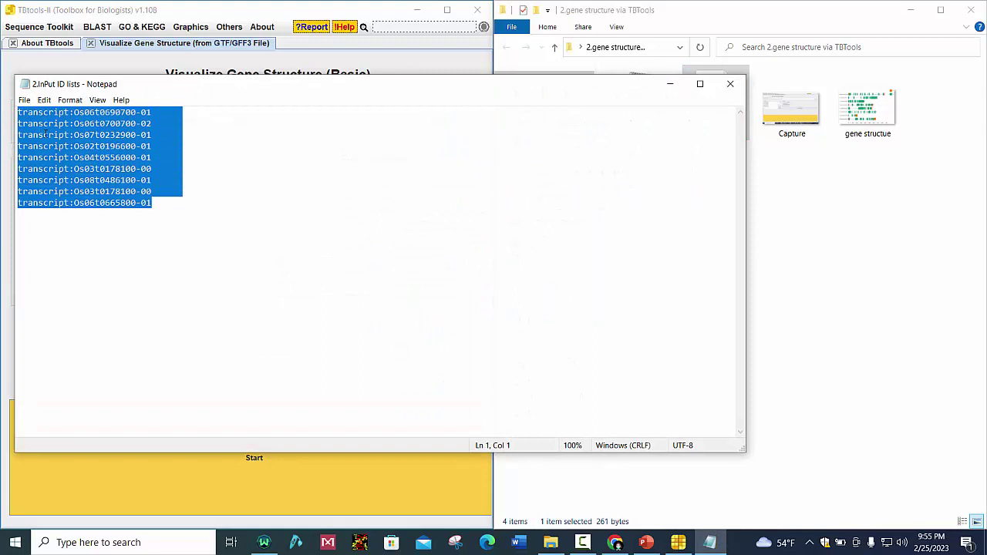
click(670, 83)
click(180, 221)
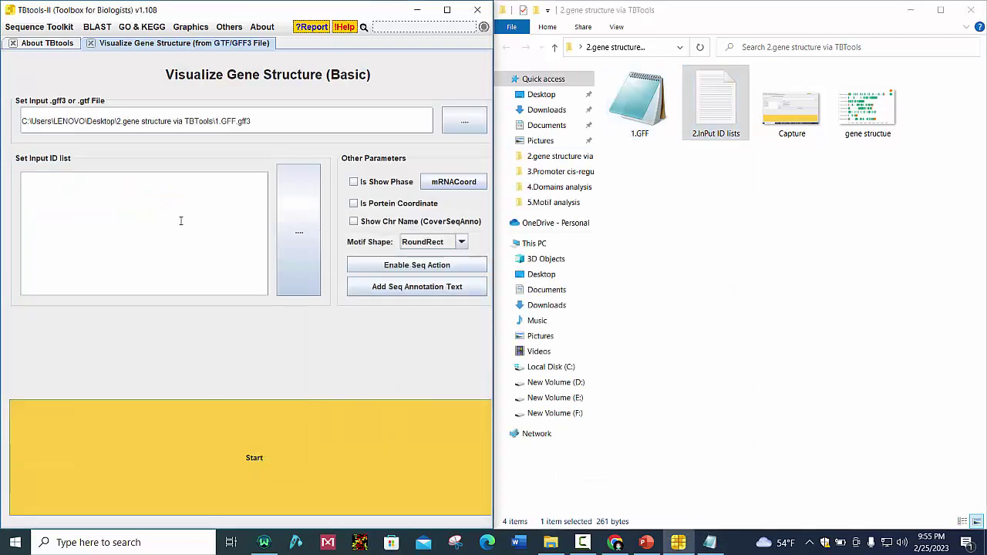
text(transcript:Os06t0690700-01 transcript:Os06t0700700-02 transcript:Os07t0232900-01 transcript:Os02t0196600-01 transcript:Os04t0556000-01 transcript:Os03t0178100-00 transcript:Os09t0486100-01 transcript:Os03t0178100-00 transcript:Os06t0665800-01)
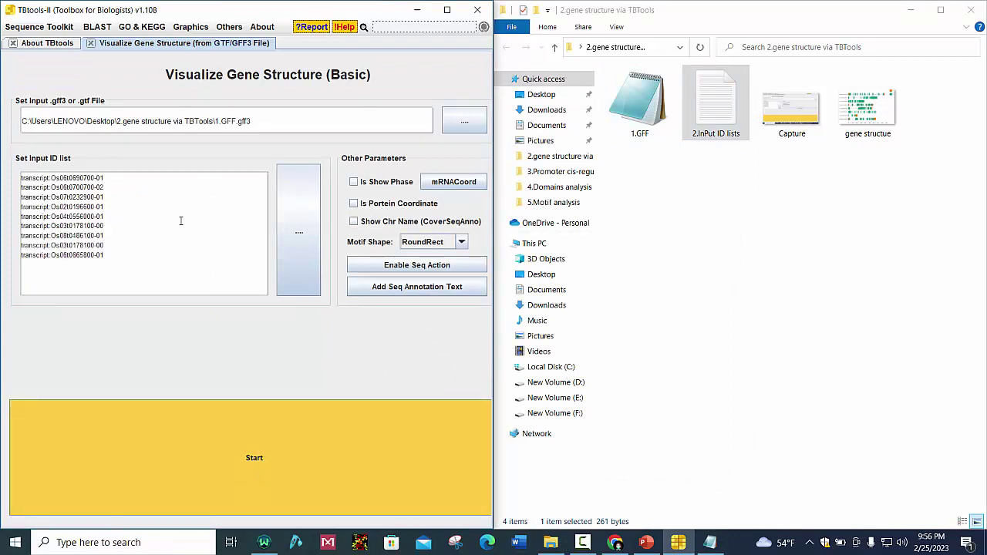
- Draw the gene structure graph, maximize its window, and scroll through all eight transcripts
click(268, 496)
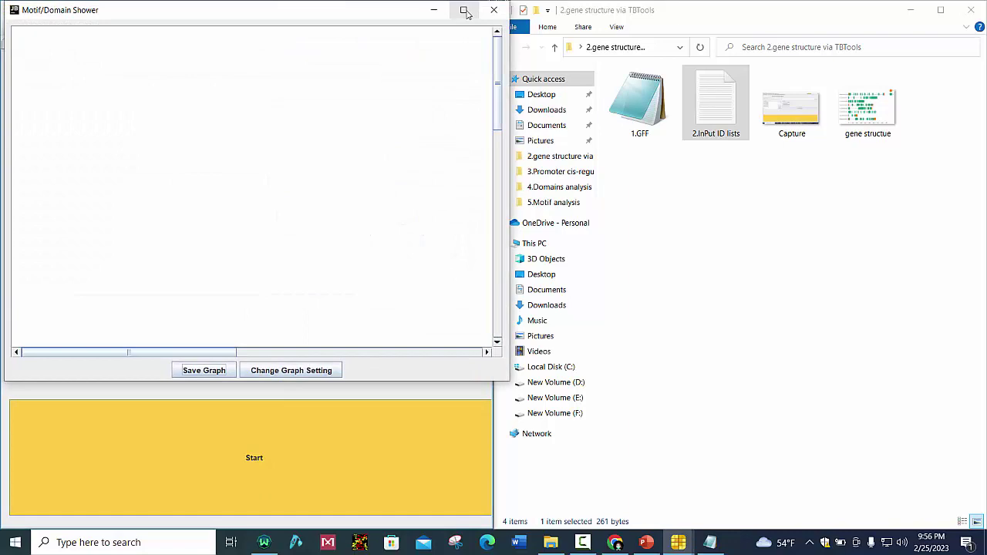
click(465, 11)
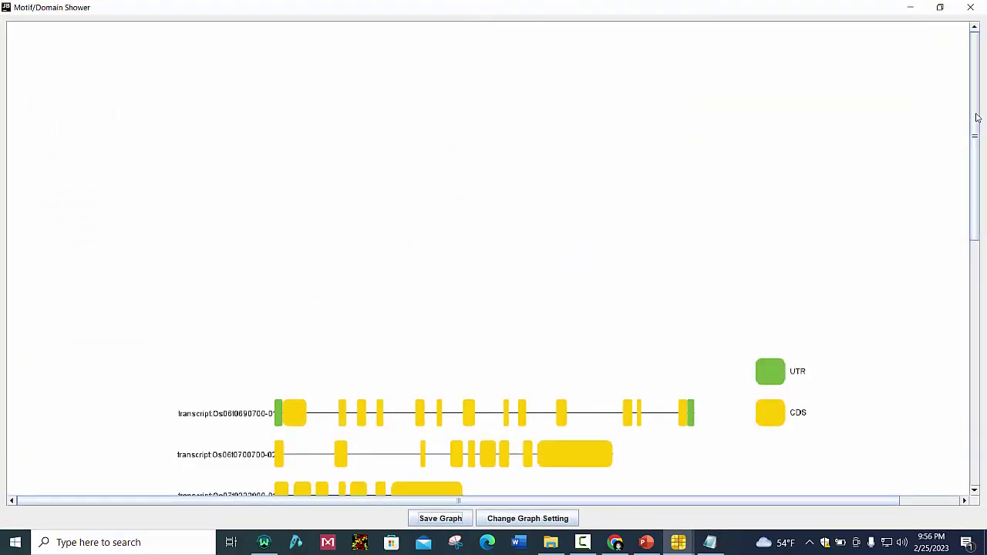
drag(977, 118, 984, 253)
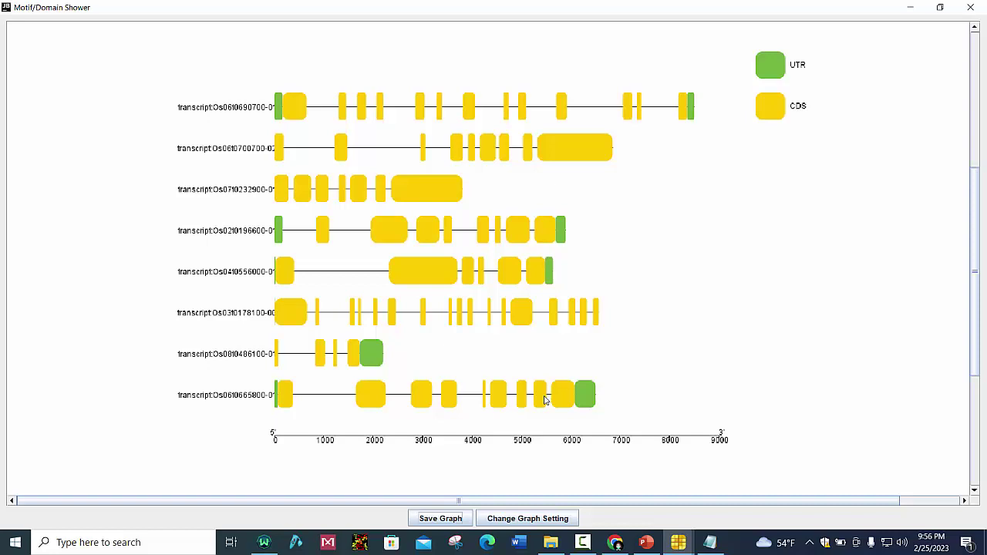
- Set the graphic width and height to 1200 each and refresh the graph
click(522, 522)
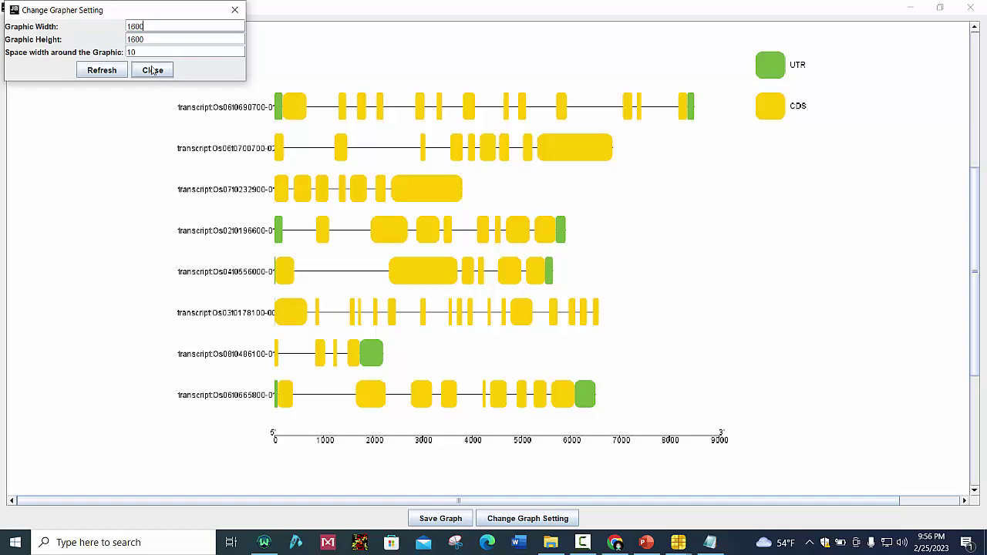
drag(145, 39, 121, 38)
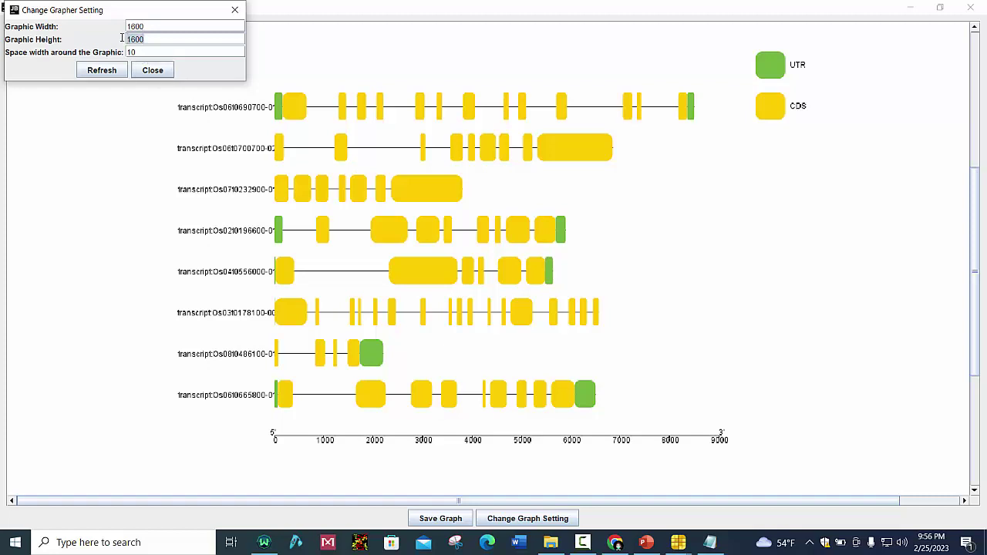
text(100)
double_click(137, 26)
text(12)
drag(148, 40, 125, 38)
text(1)
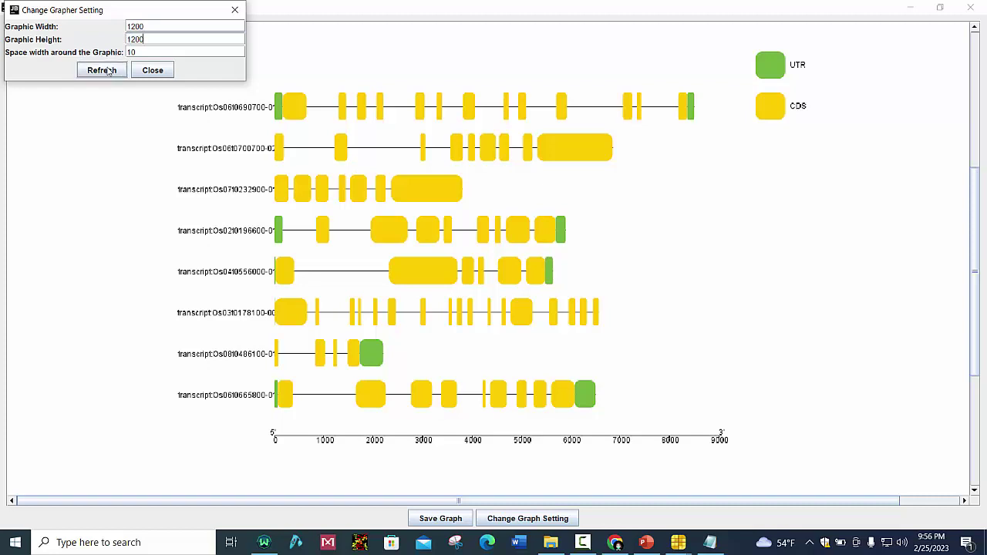
click(108, 71)
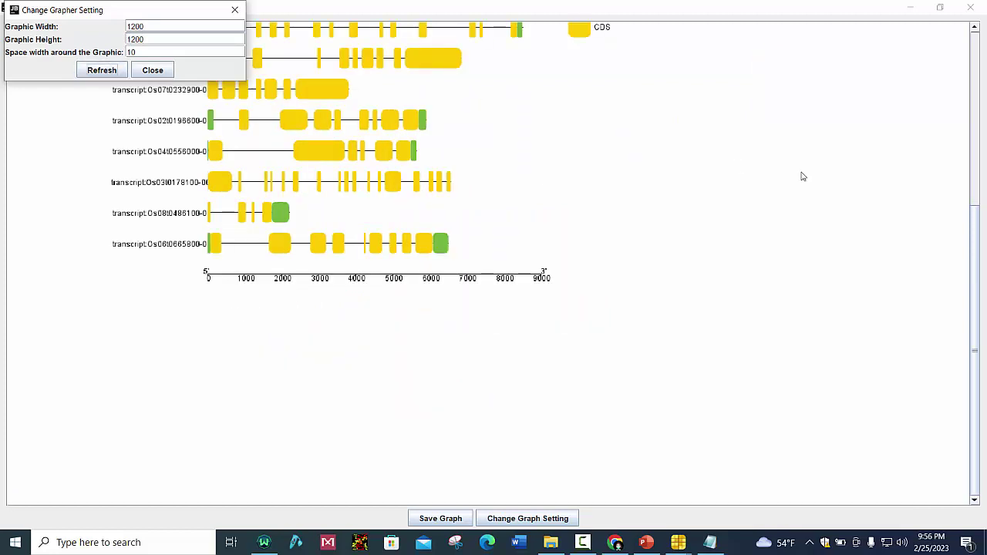
drag(971, 242, 962, 172)
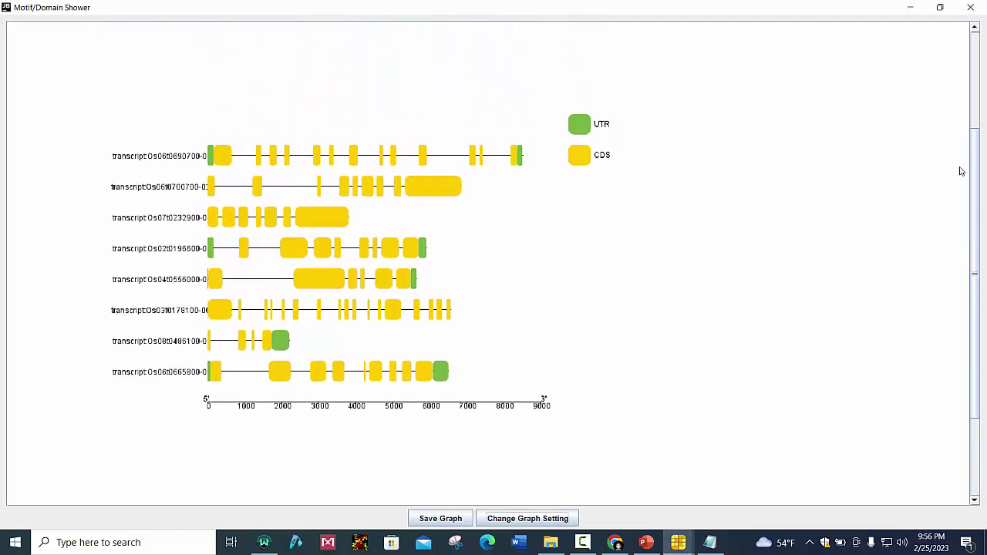
- Recolour the UTR features pink (#fbb4ae) from the UTR legend's colour selector
click(585, 128)
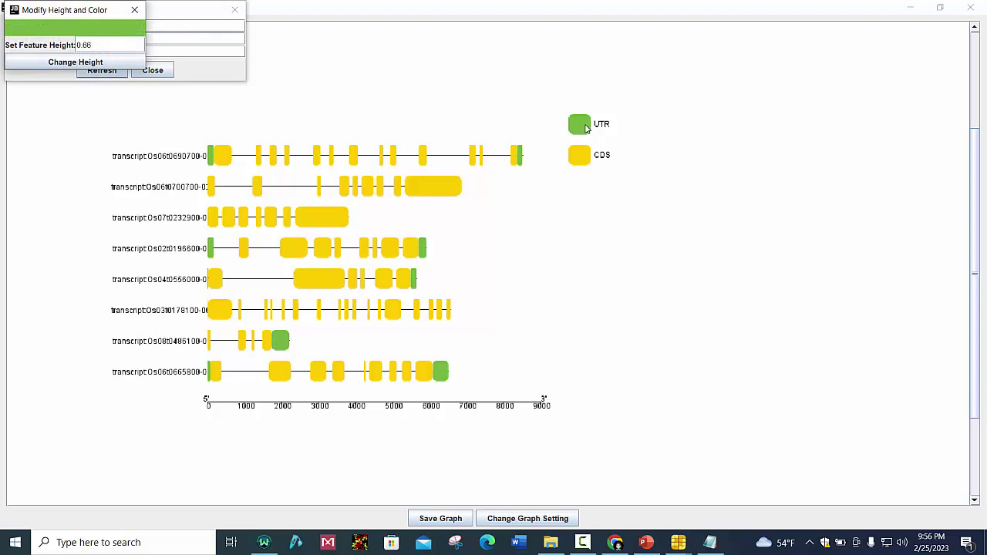
click(96, 29)
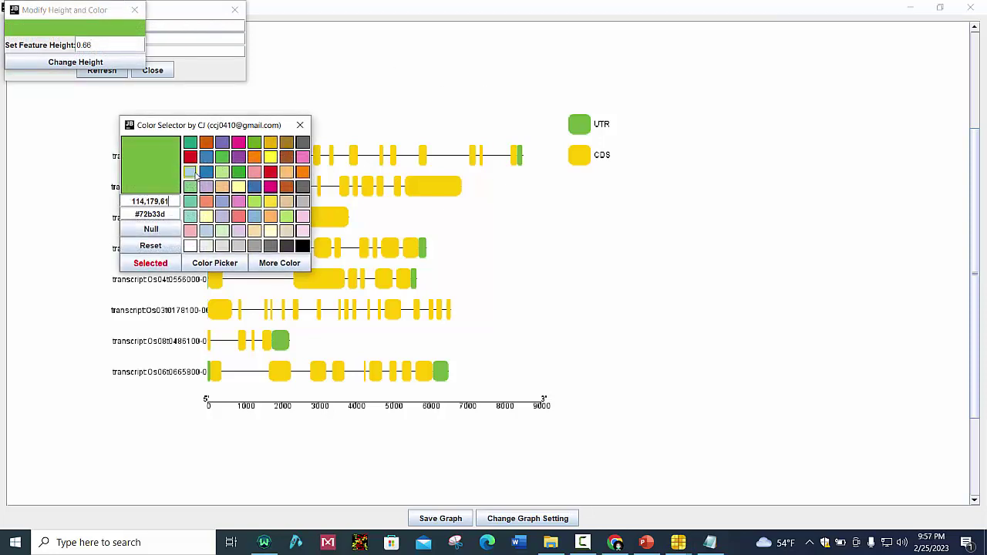
click(191, 172)
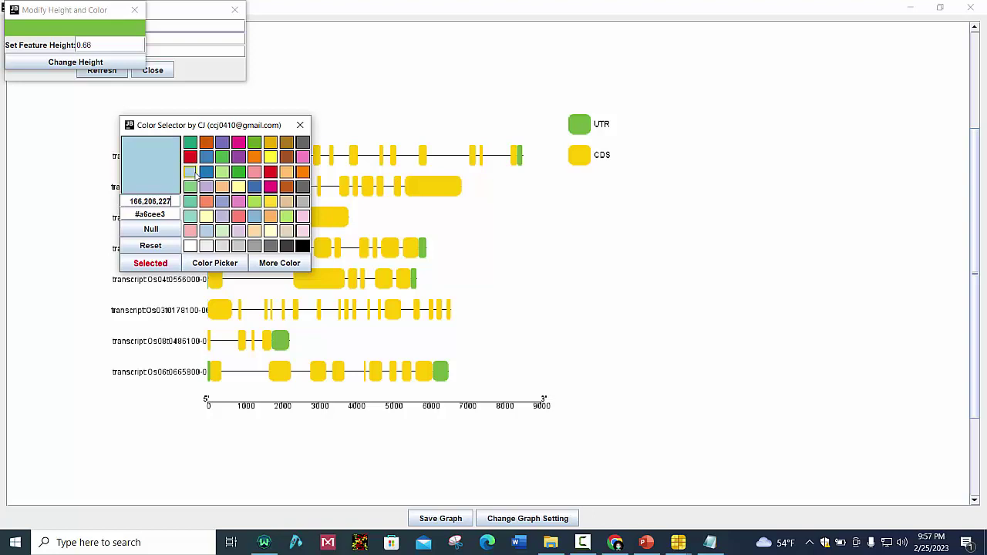
click(189, 231)
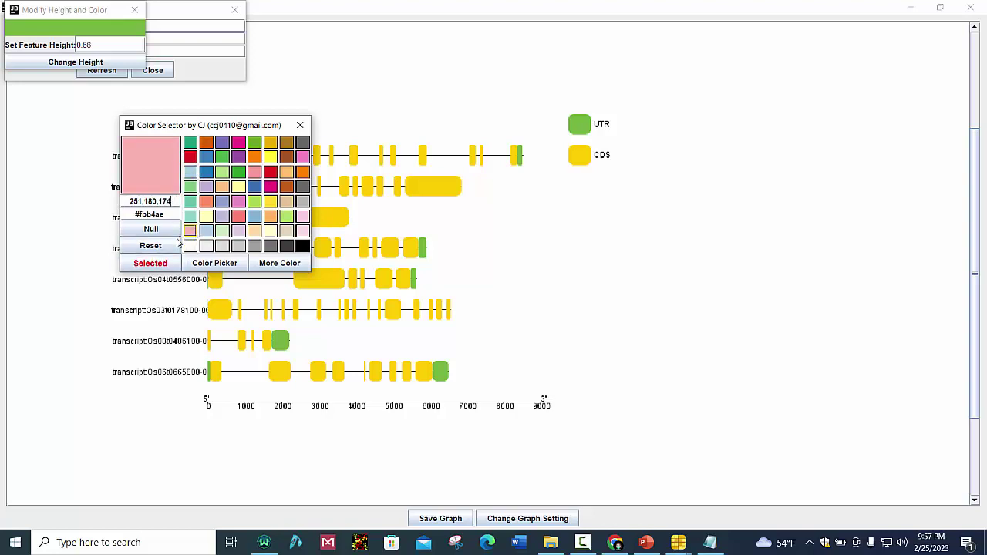
click(155, 263)
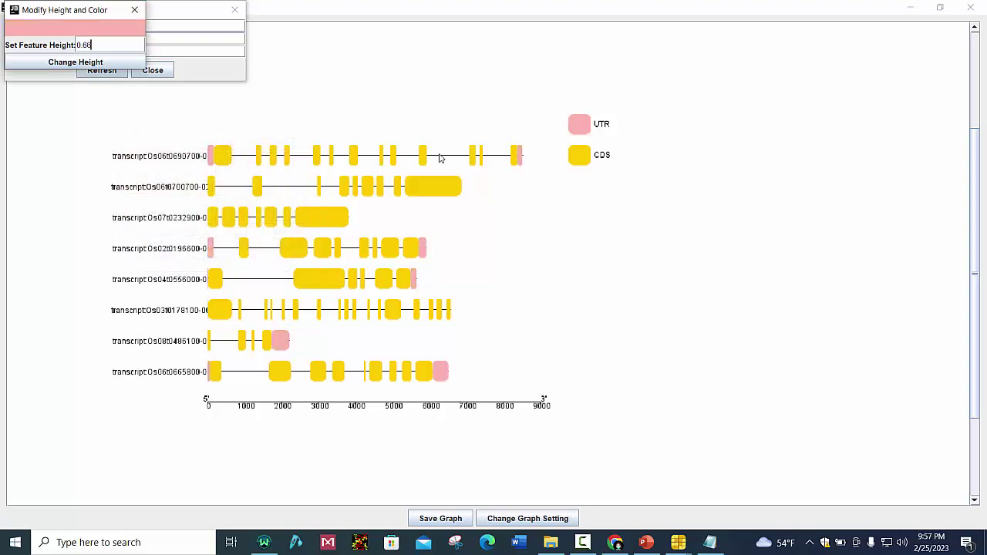
- Recolour the CDS features light green (#b3de69) at 0.66 height, then close both settings dialogs
click(591, 159)
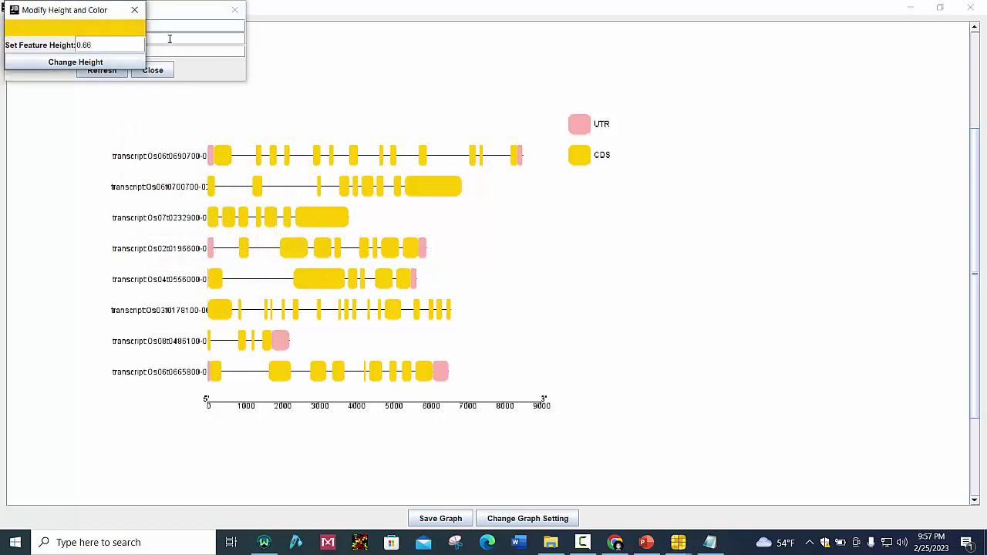
click(131, 31)
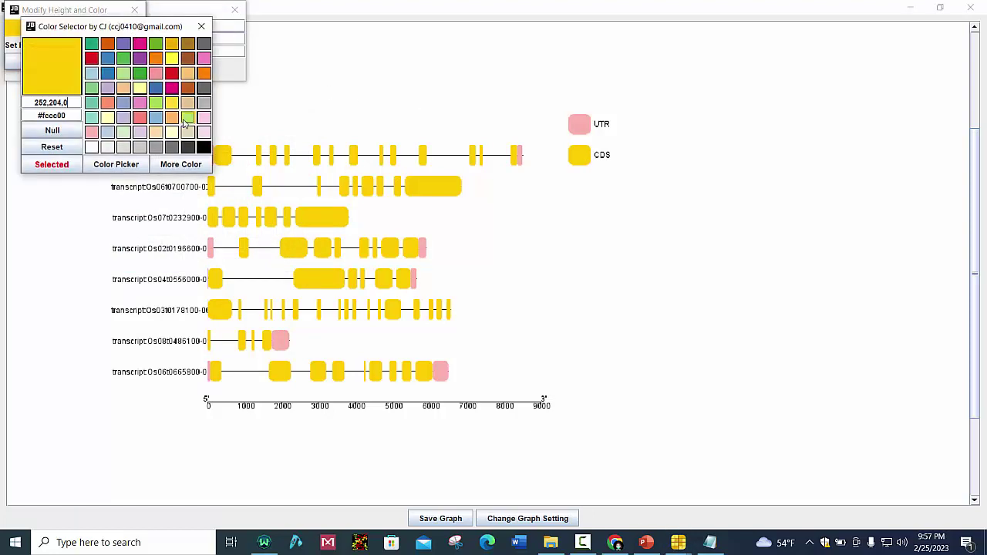
click(186, 120)
click(64, 166)
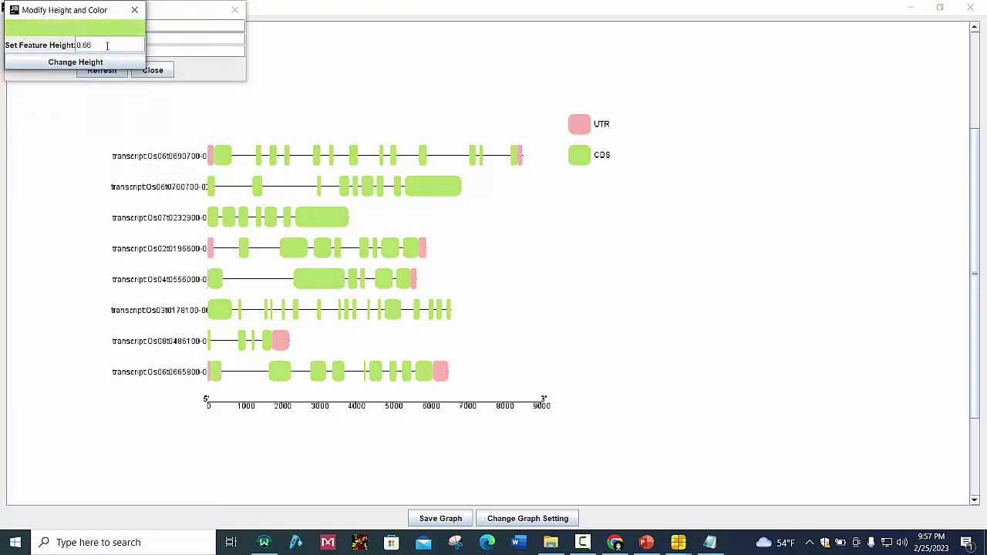
click(79, 61)
click(134, 9)
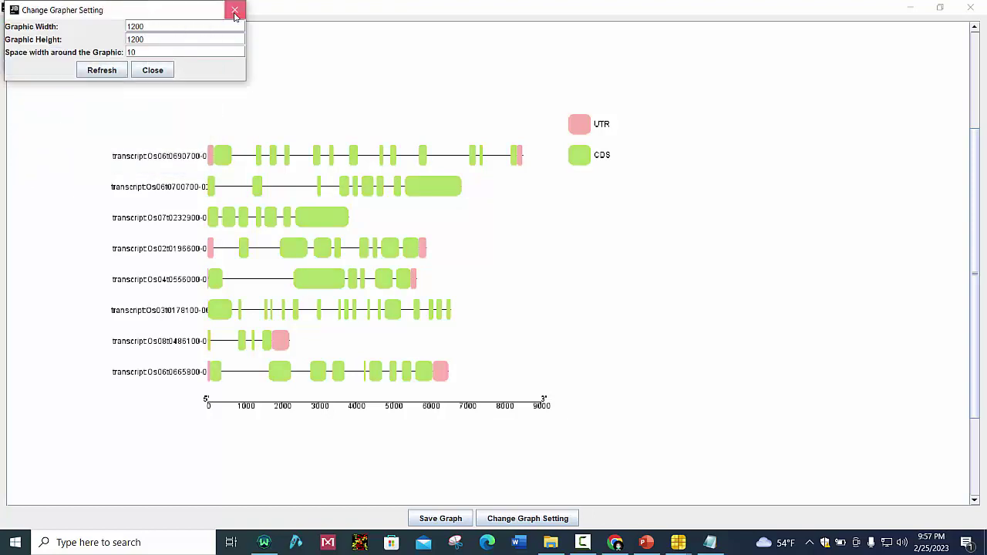
click(234, 10)
- Close the leftover colour window and expand all eight transcript labels to their full IDs
click(134, 9)
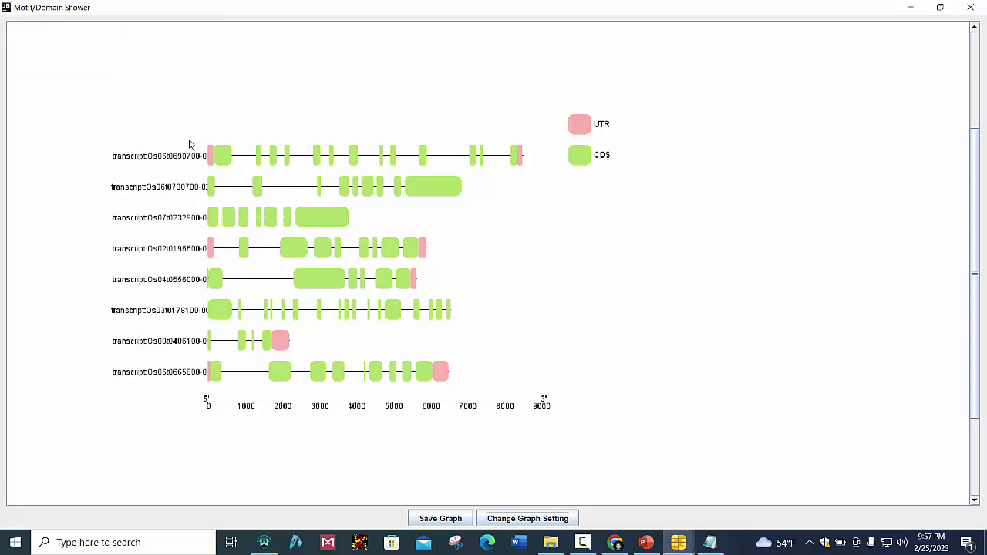
click(171, 157)
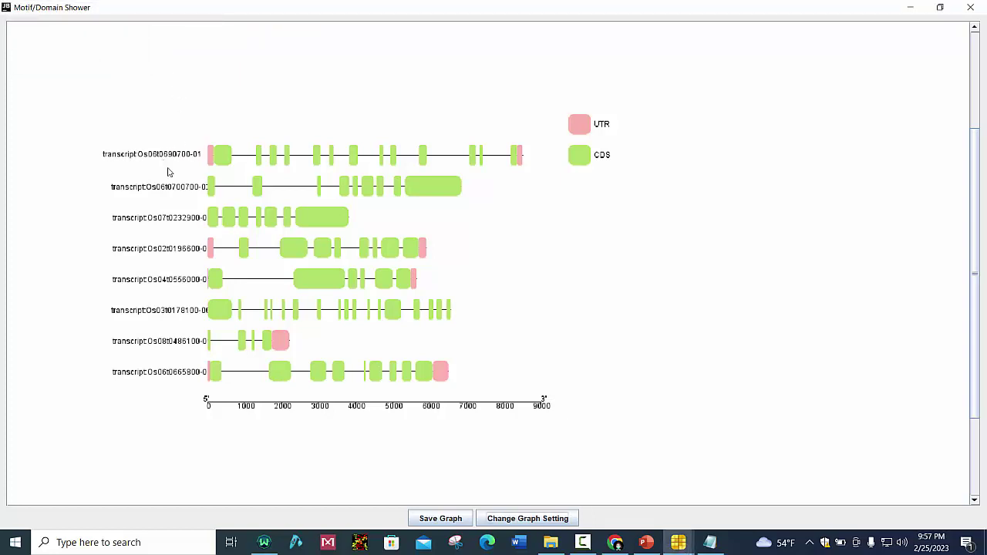
click(183, 193)
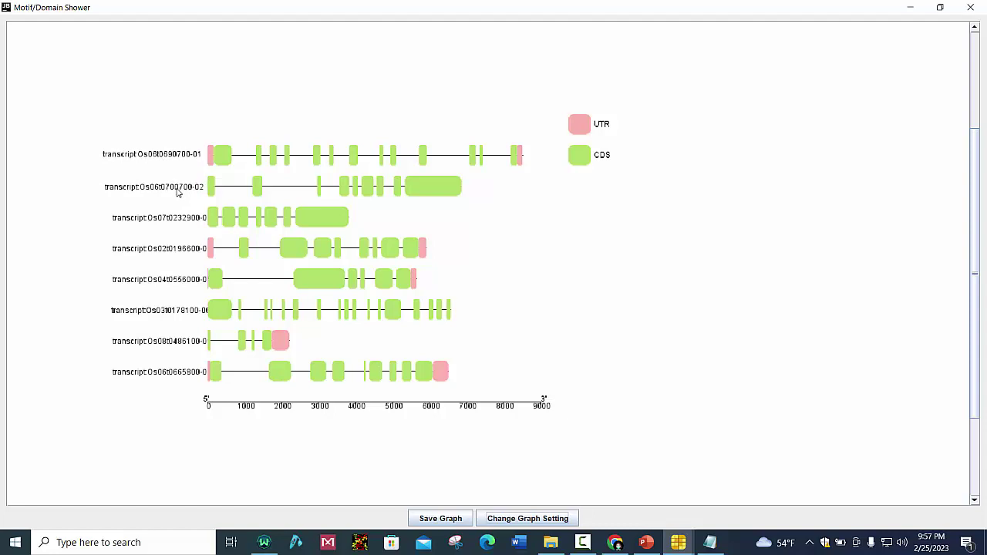
click(192, 220)
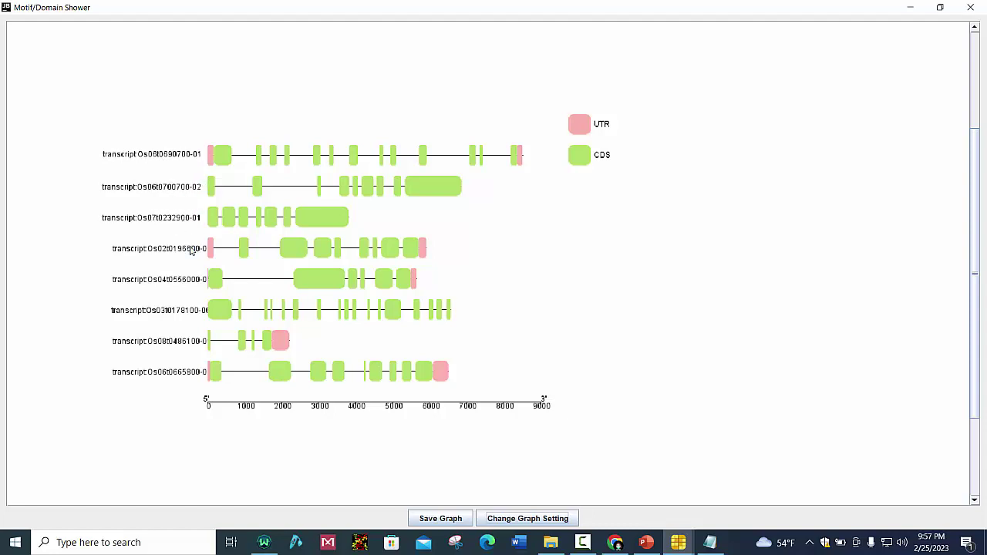
click(183, 250)
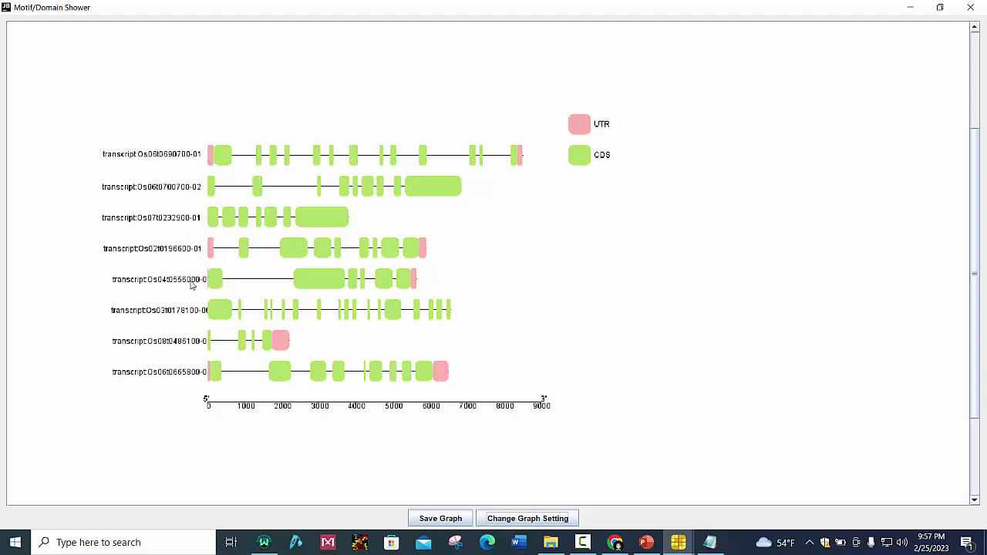
click(186, 284)
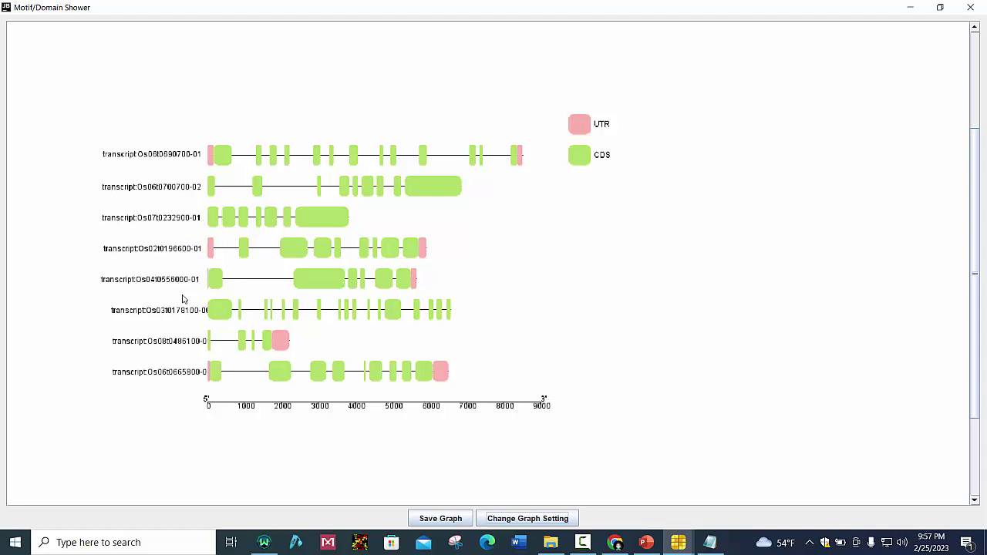
click(186, 314)
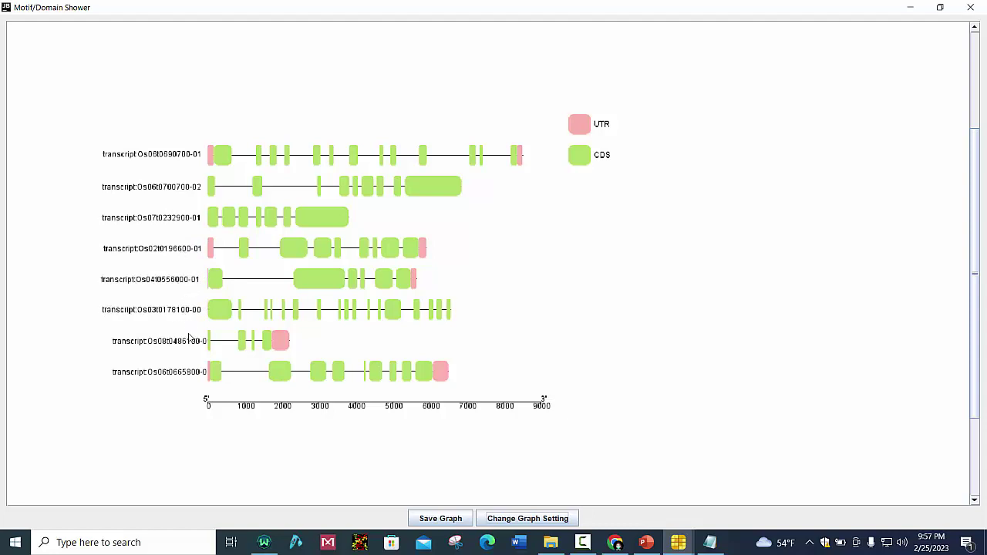
click(188, 344)
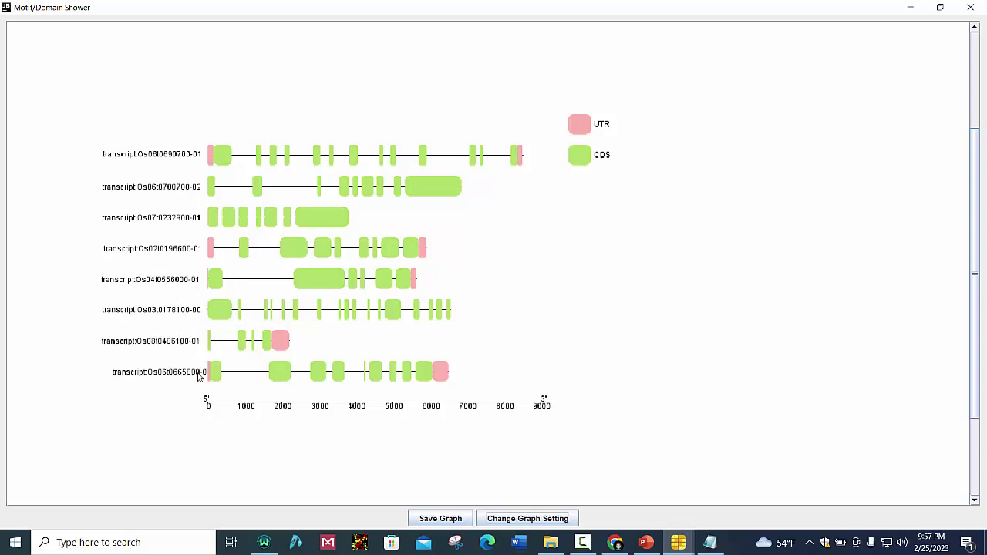
click(191, 376)
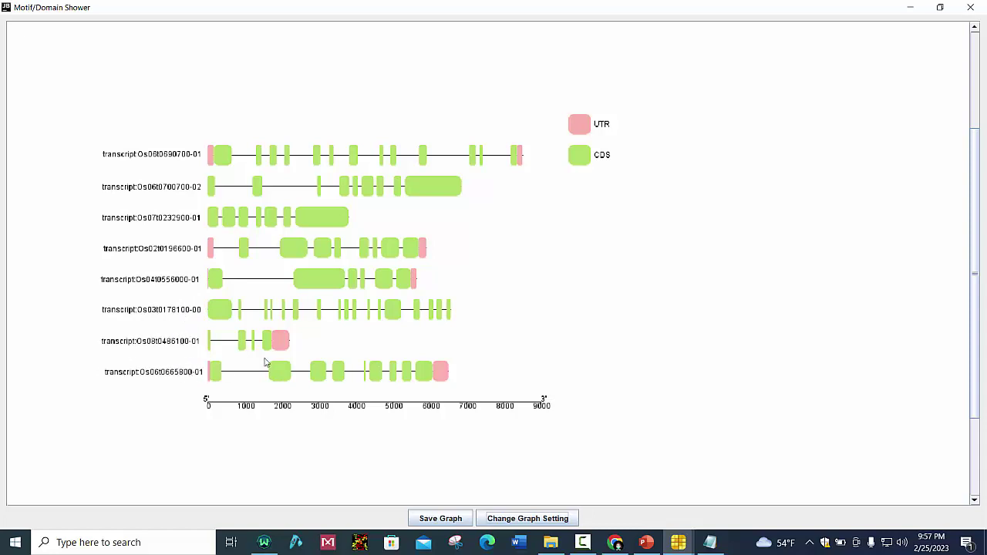
- Save the diagram as a JPG named 'gene structure' on the Desktop
click(437, 517)
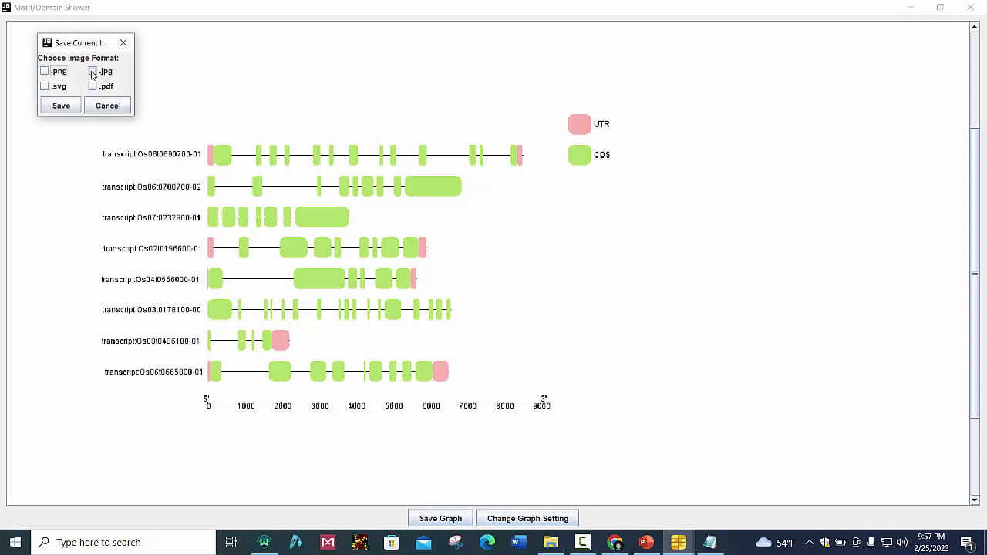
click(92, 72)
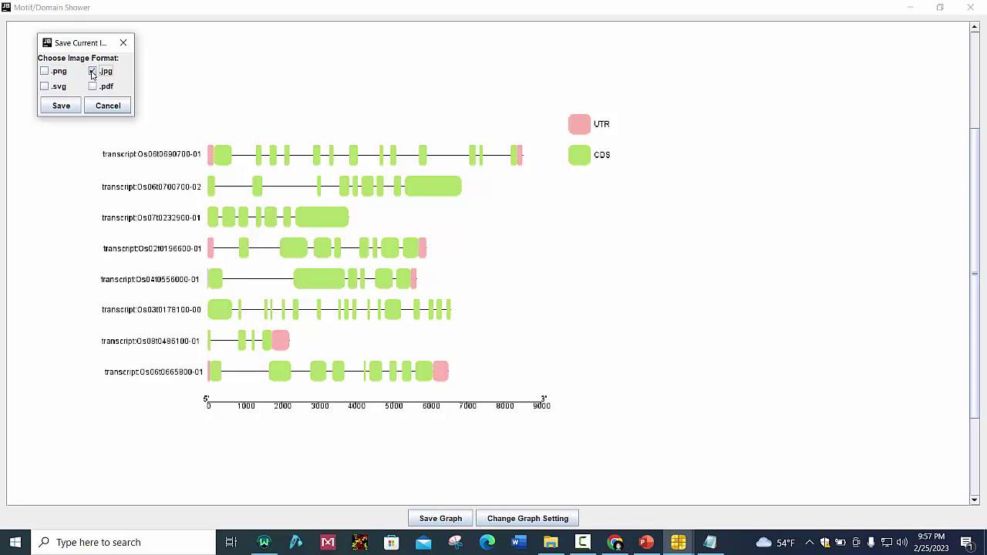
click(68, 108)
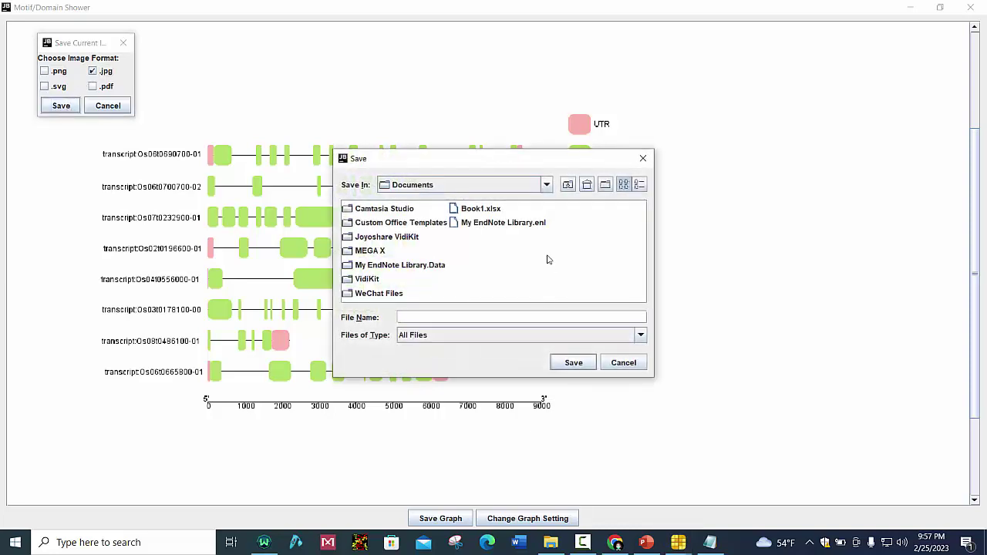
click(547, 187)
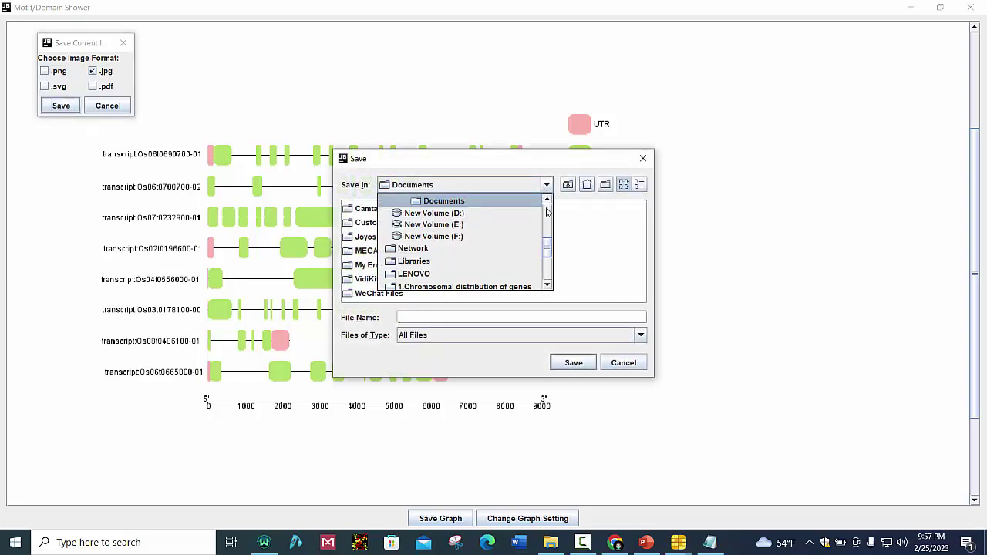
drag(548, 249, 548, 206)
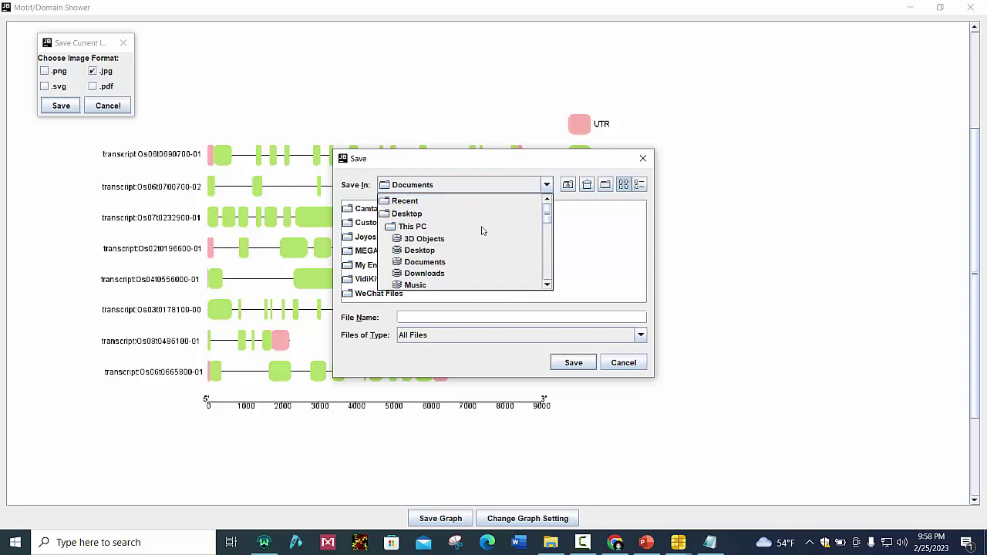
click(434, 252)
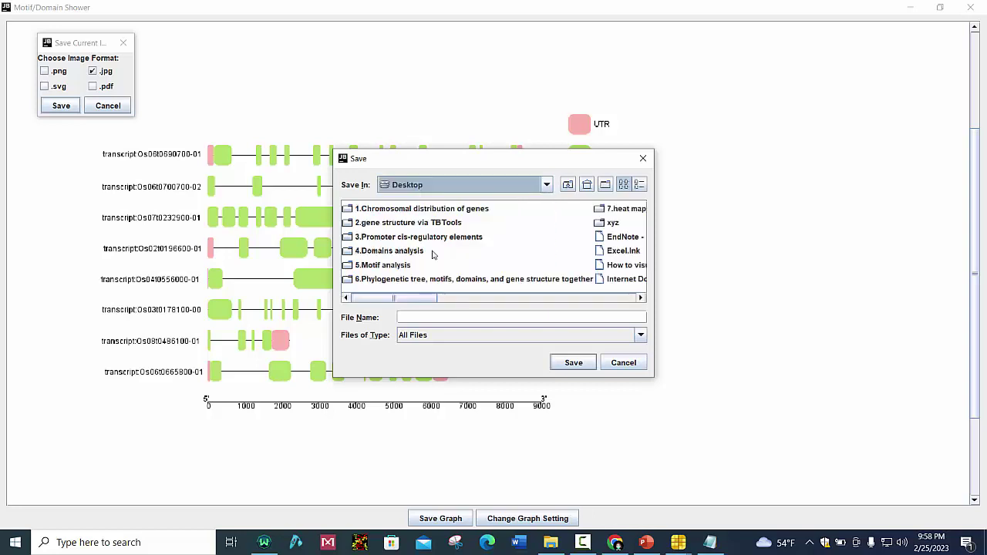
click(479, 317)
text(gene structure)
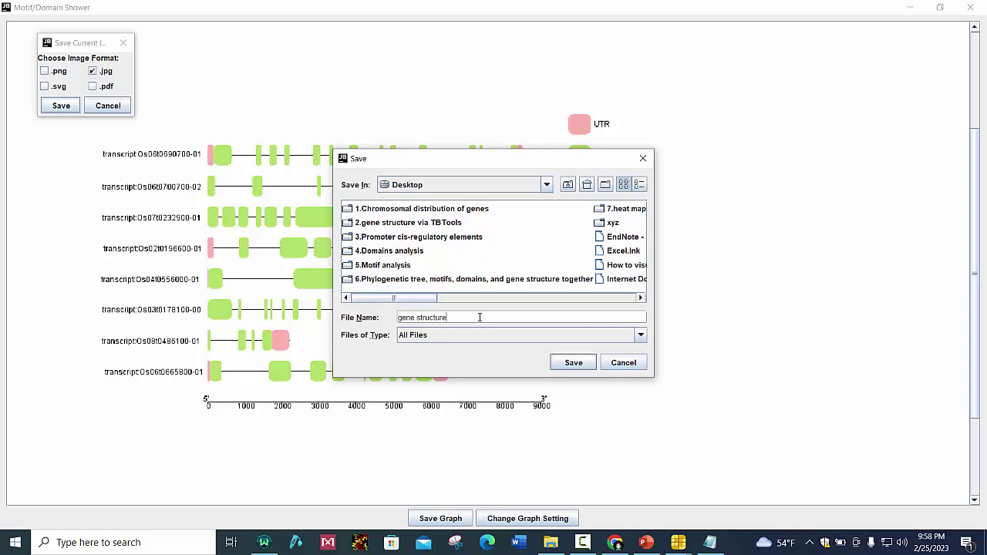
click(578, 364)
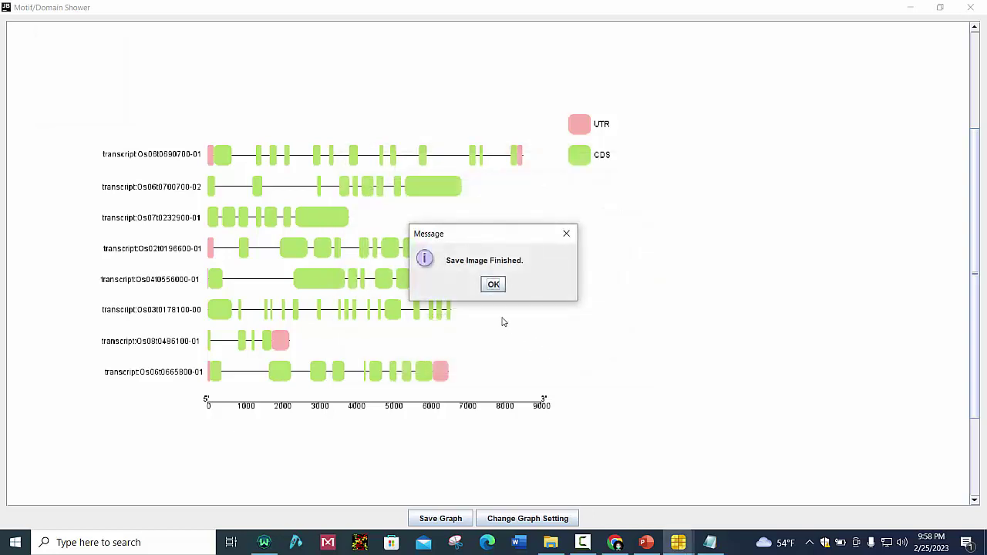
- Dismiss the save confirmation and minimize the diagram, File Explorer and TBtools windows
click(494, 285)
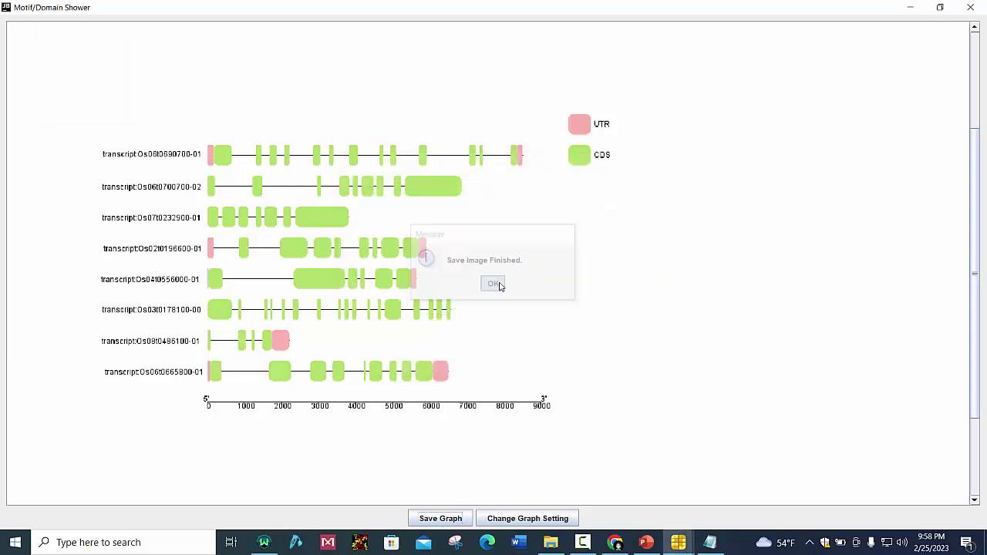
click(911, 8)
click(915, 10)
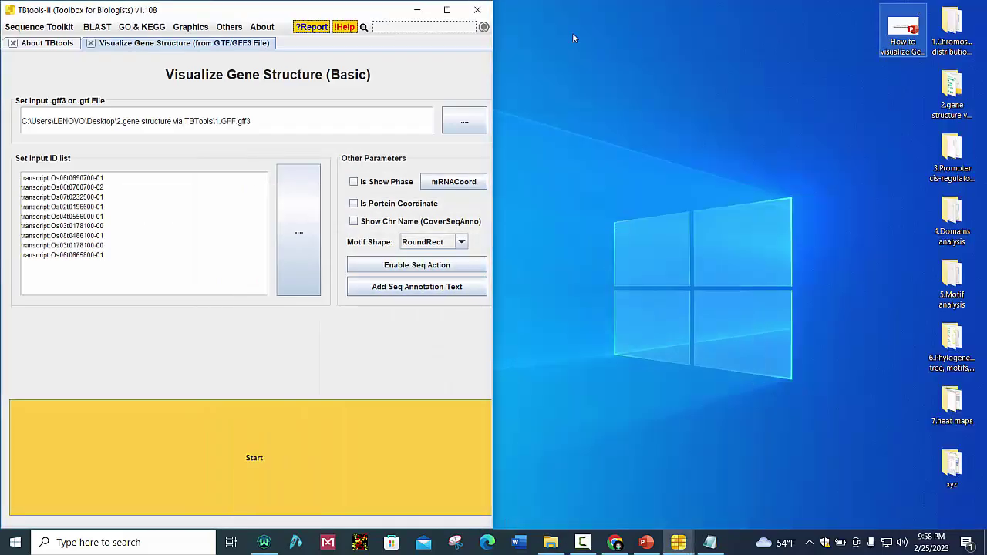
click(416, 11)
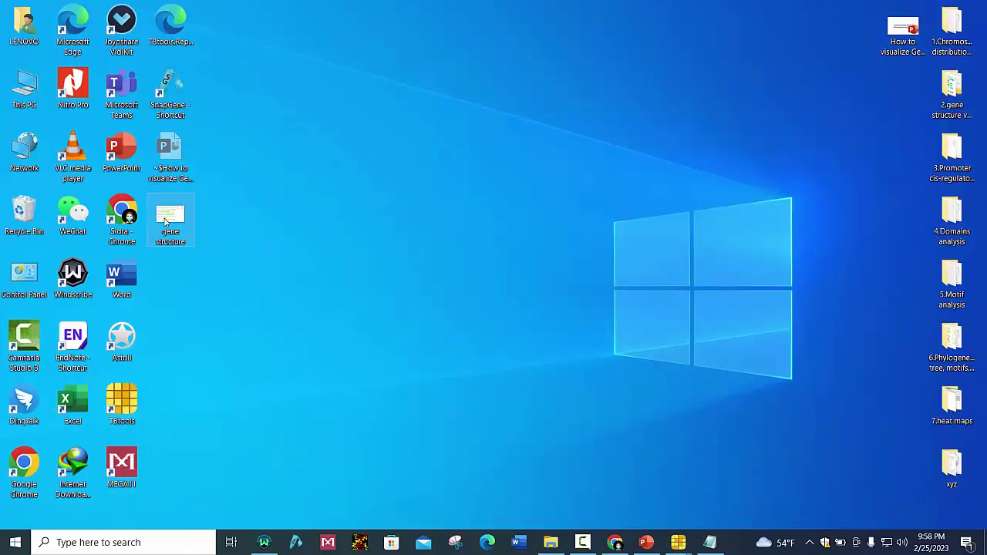
- Open gene structure.jpg from the desktop in Windows Photos to view the eight-transcript diagram
double_click(164, 221)
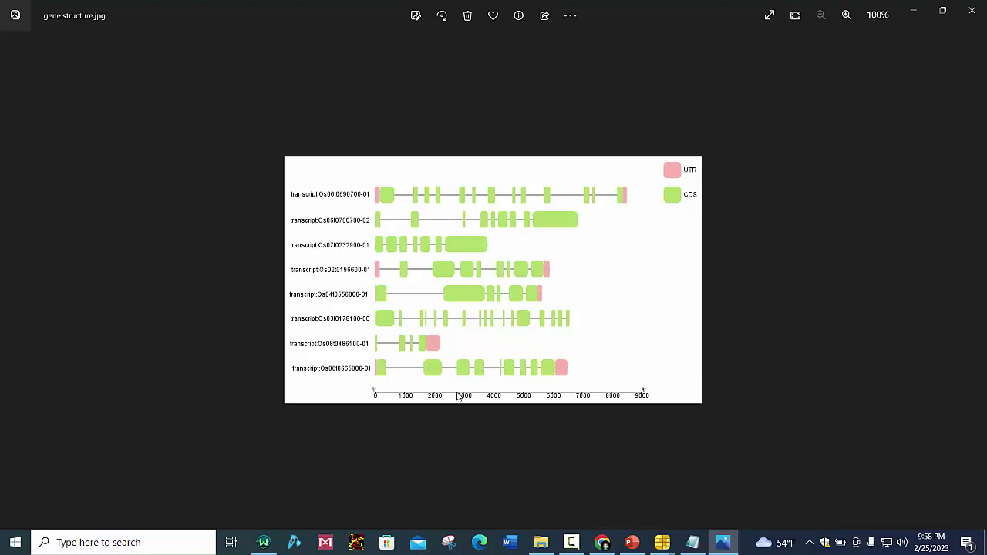